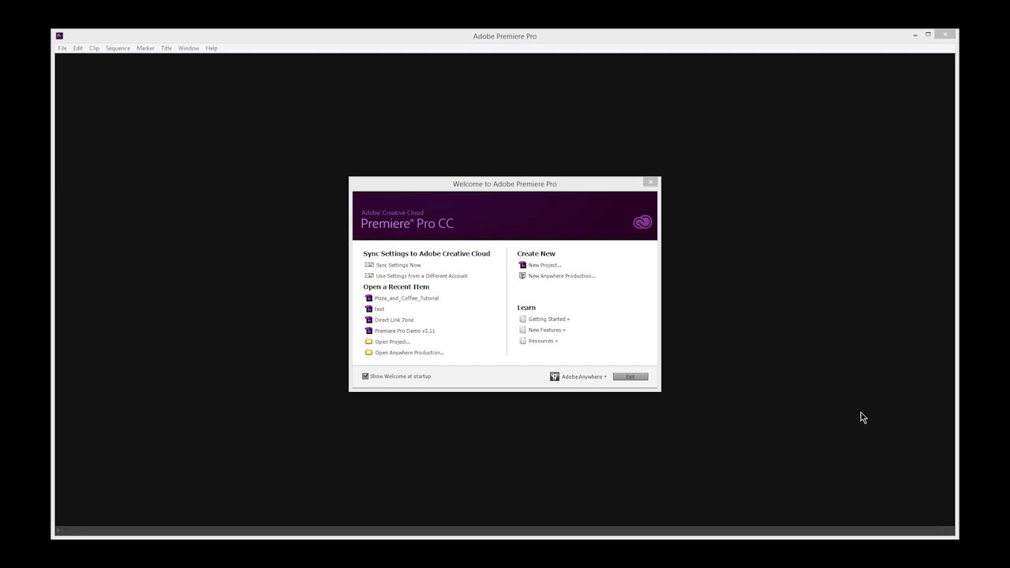
Open the Pizza_and_Coffee_Tutorial project.
click(416, 343)
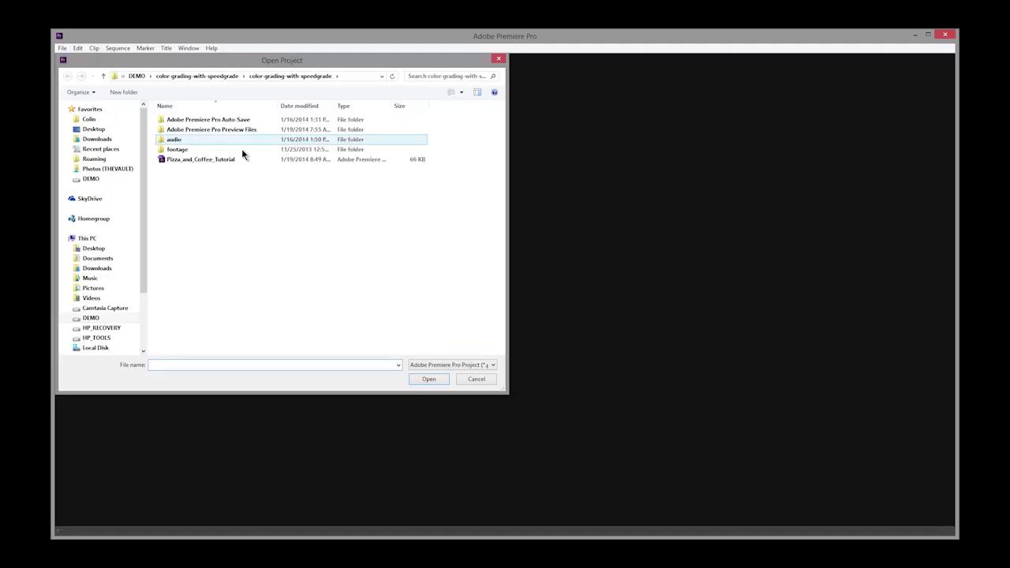
click(229, 160)
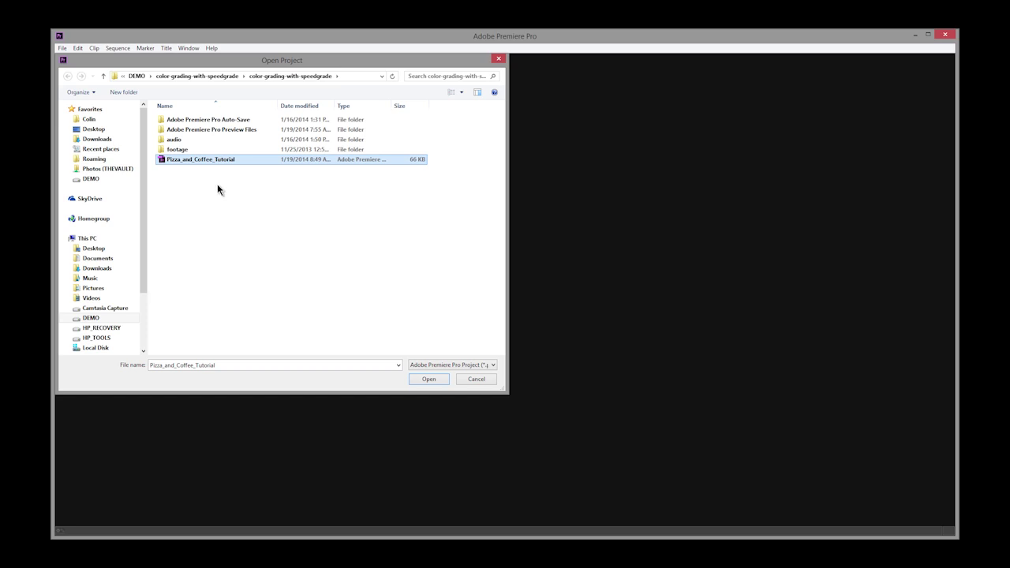
click(427, 379)
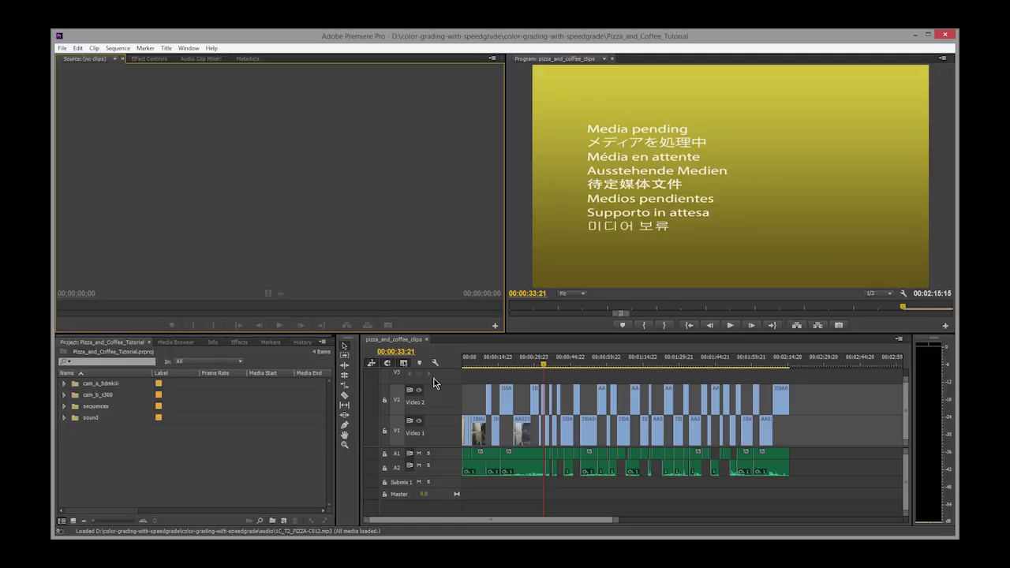
Reset the Editing workspace to its saved layout and confirm.
click(188, 48)
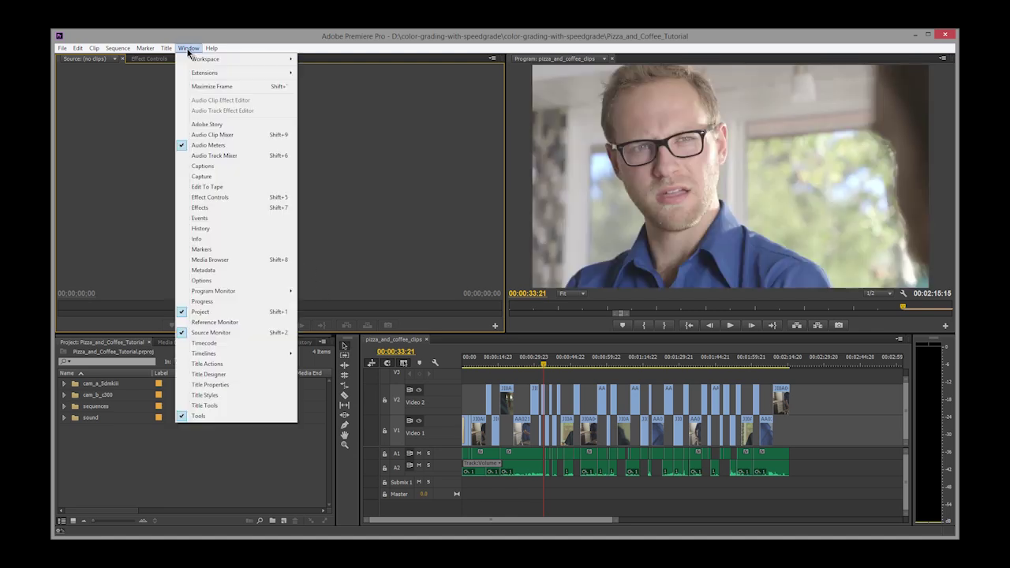
mouse_move(198, 63)
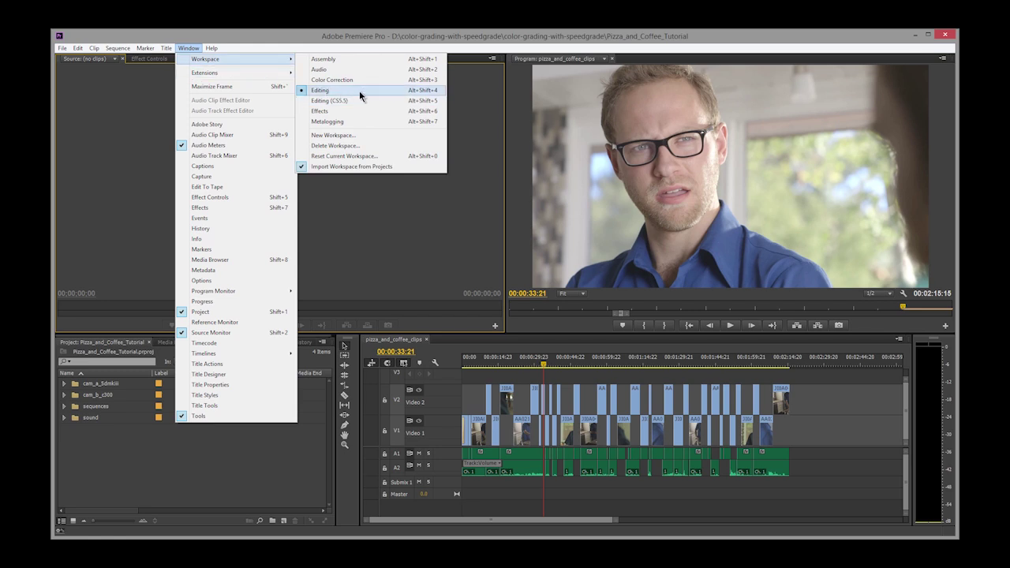
click(385, 158)
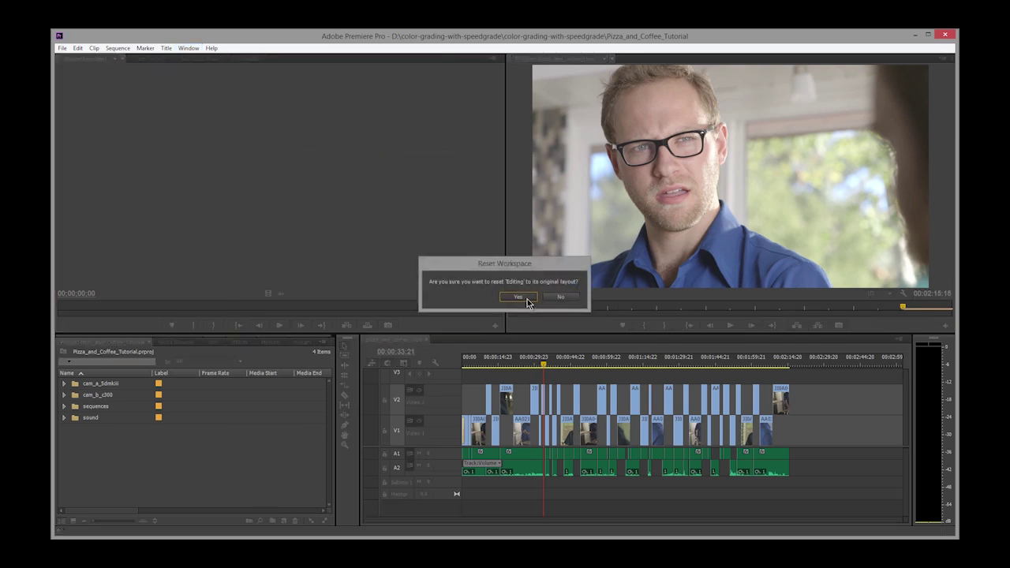
click(518, 298)
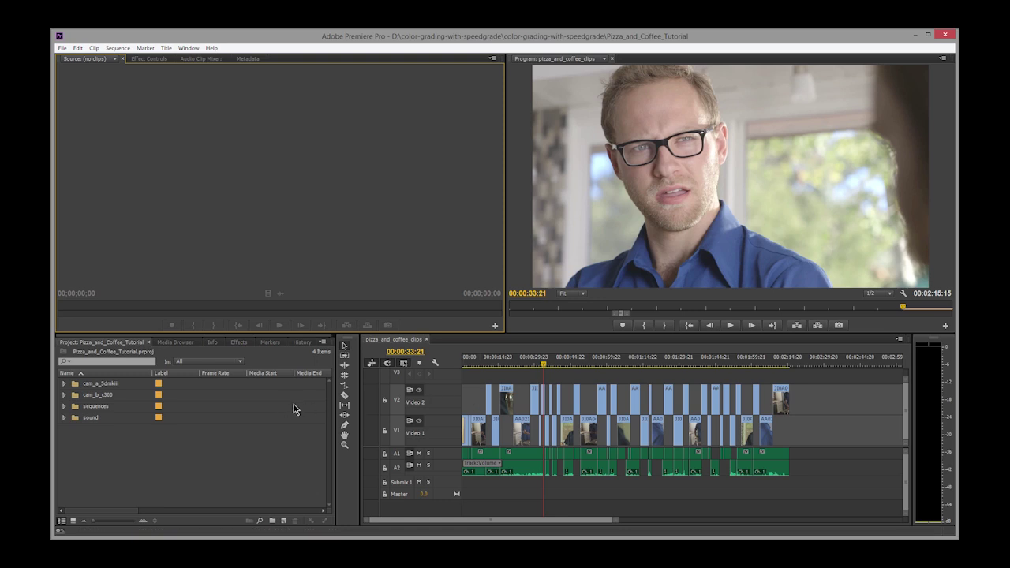
Make the four cam_a_5dmkiii clips offline, then open Link Media for them.
click(63, 384)
drag(73, 394, 122, 430)
right_click(122, 430)
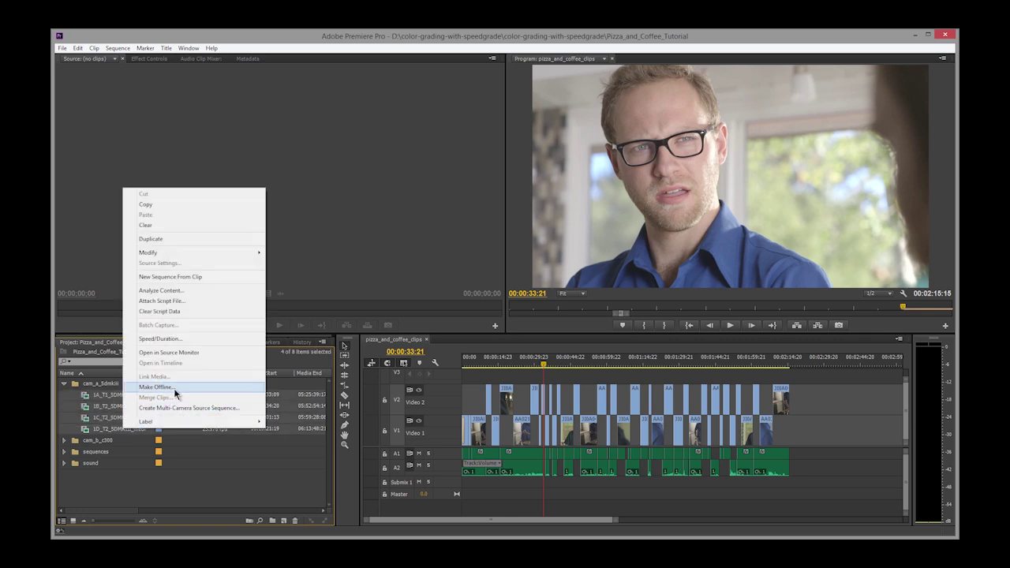
click(173, 387)
click(553, 280)
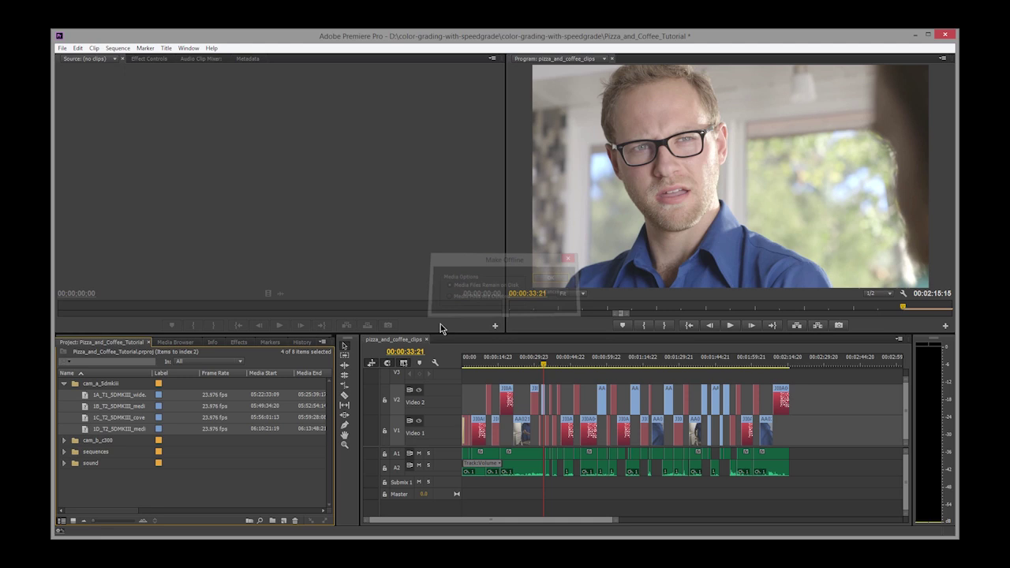
right_click(120, 408)
click(151, 356)
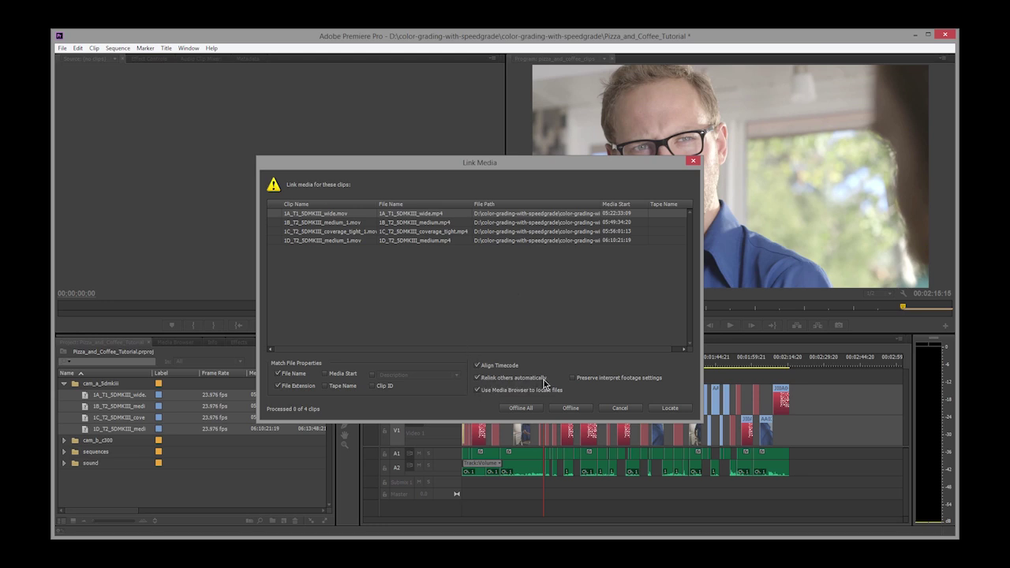
Locate 1A_T1_5DMKIII_wide.mp4 in the footage folder to relink the four clips.
click(671, 409)
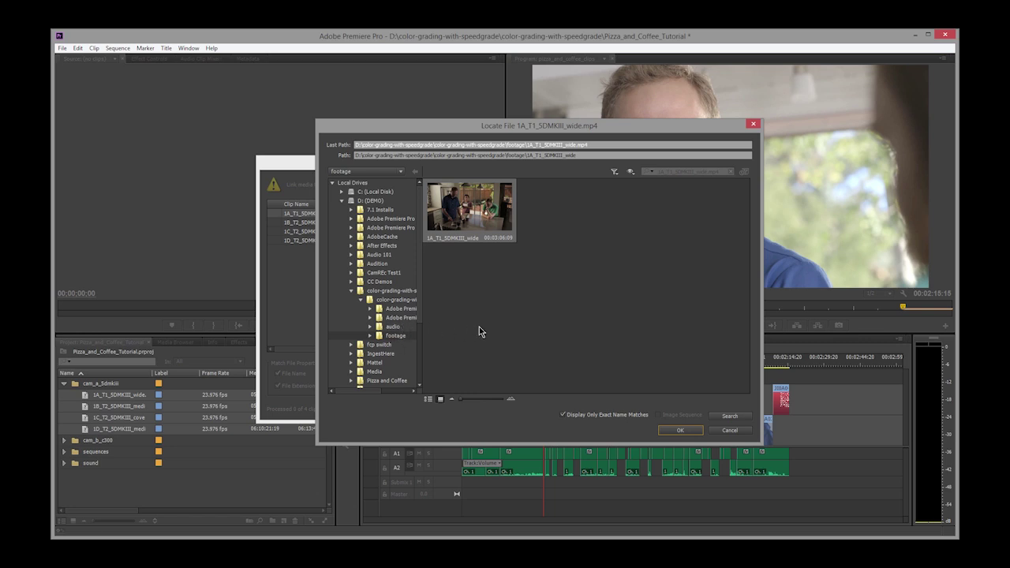
click(680, 430)
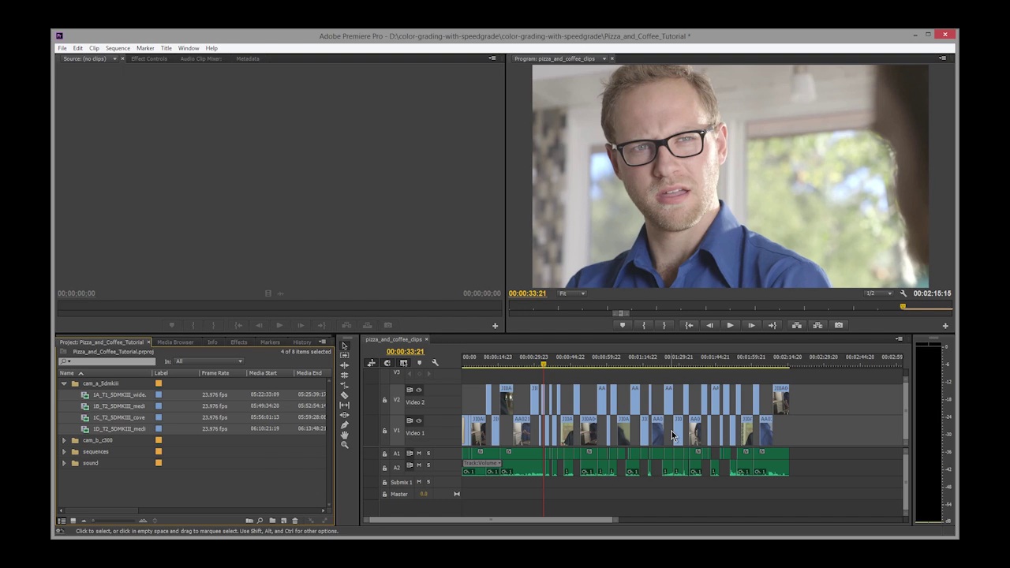
click(500, 366)
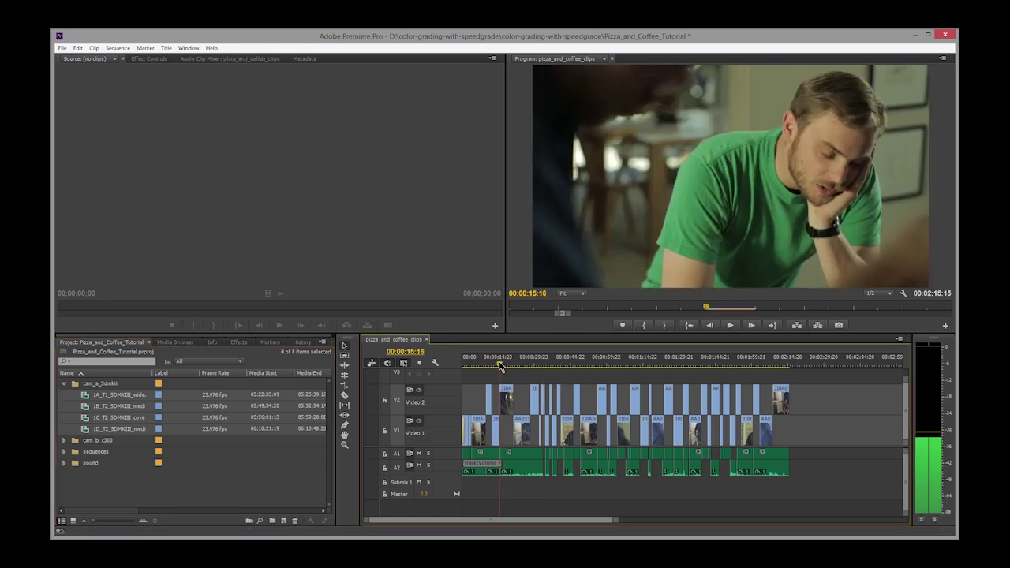
drag(500, 366, 470, 371)
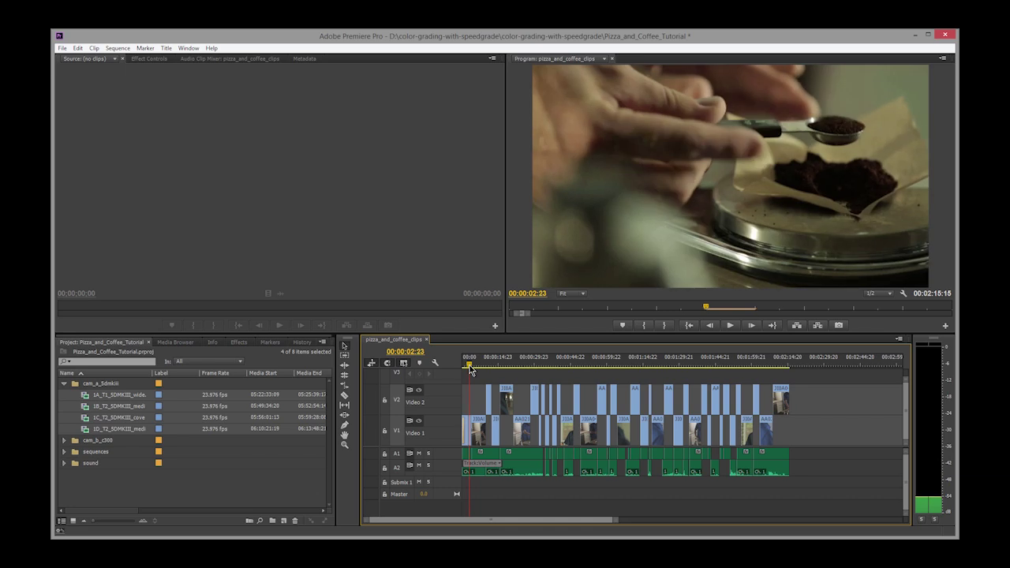
drag(471, 370, 481, 370)
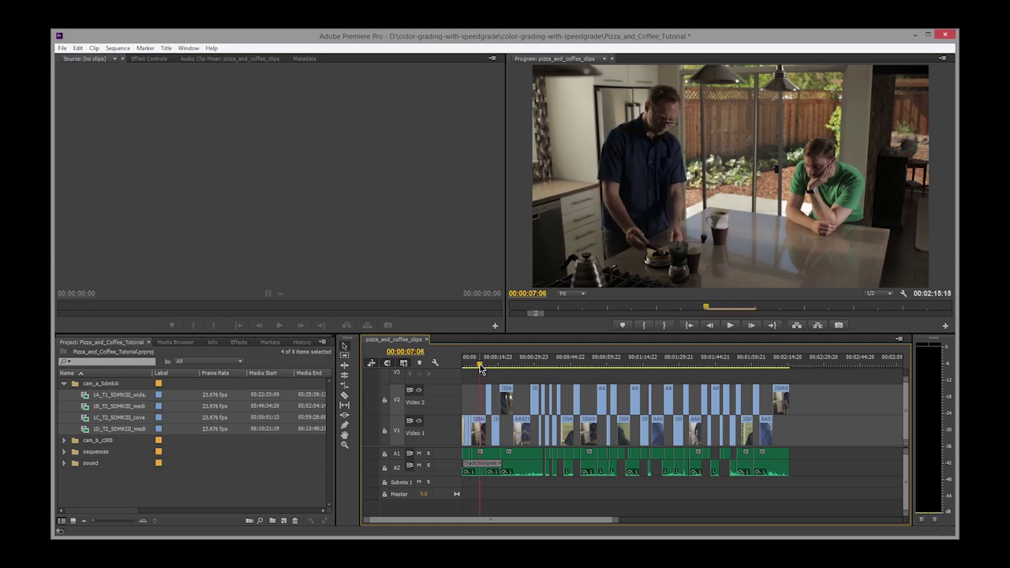
drag(480, 368, 490, 367)
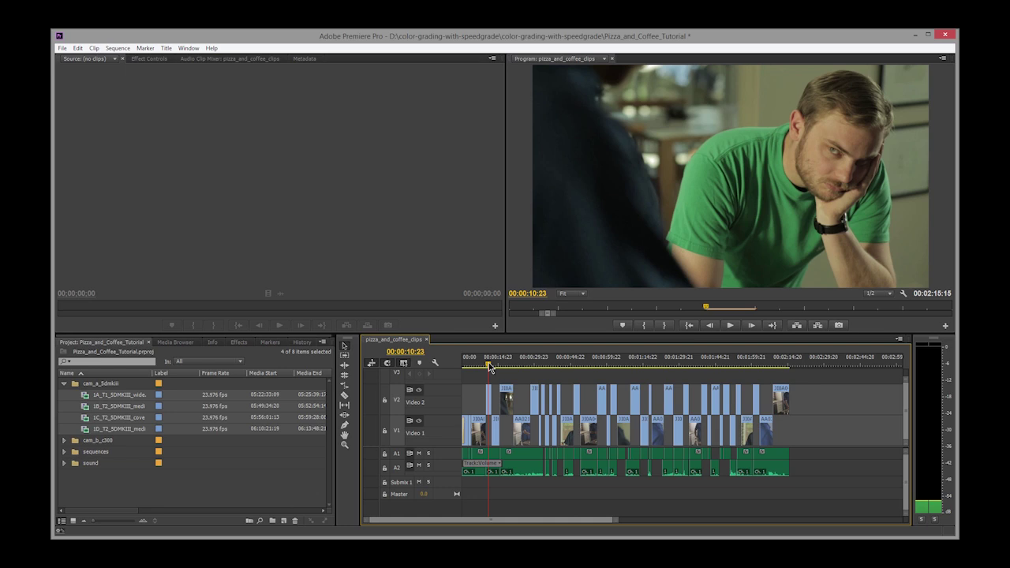
drag(490, 367, 519, 365)
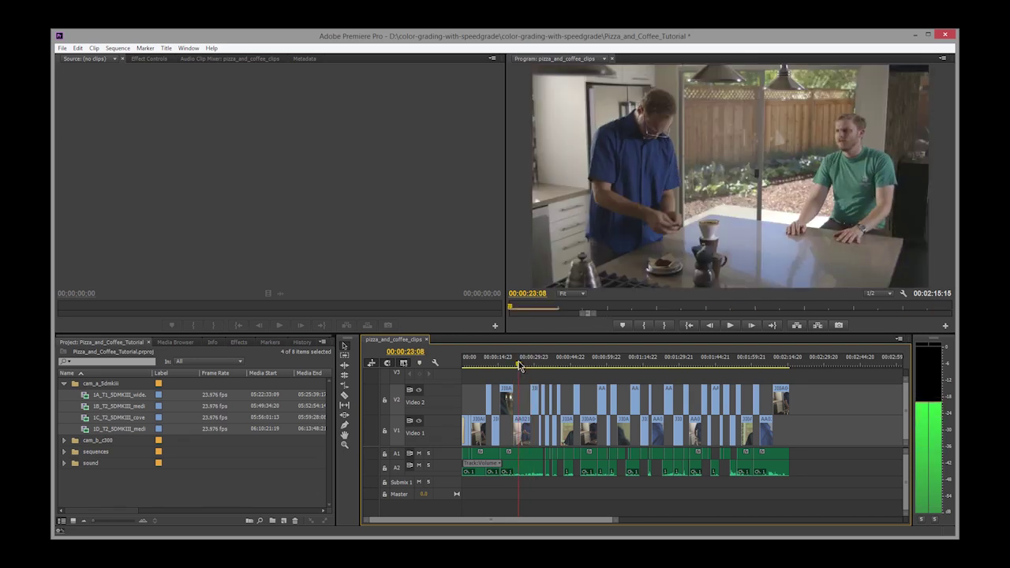
drag(519, 365, 491, 365)
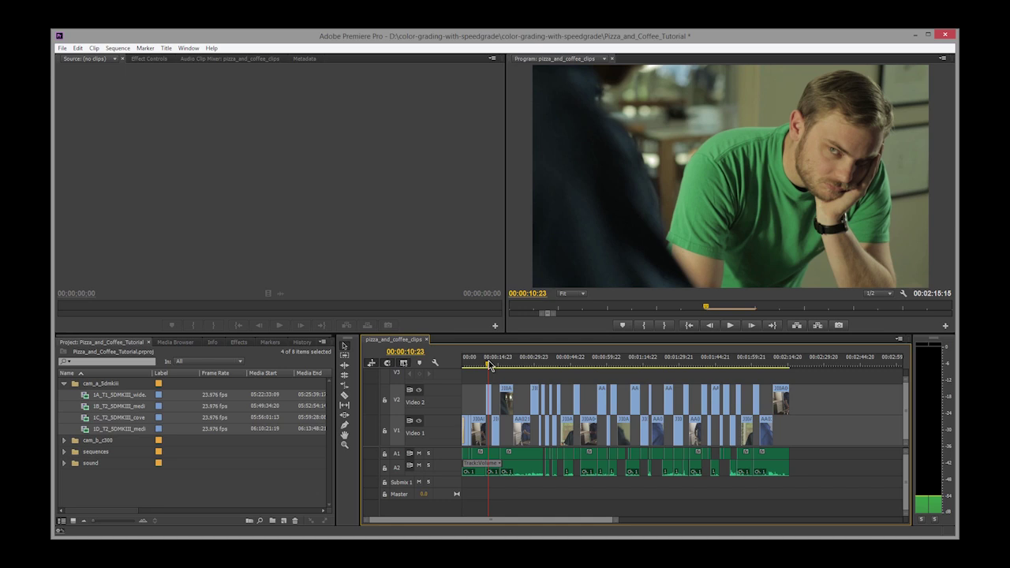
drag(490, 366, 561, 364)
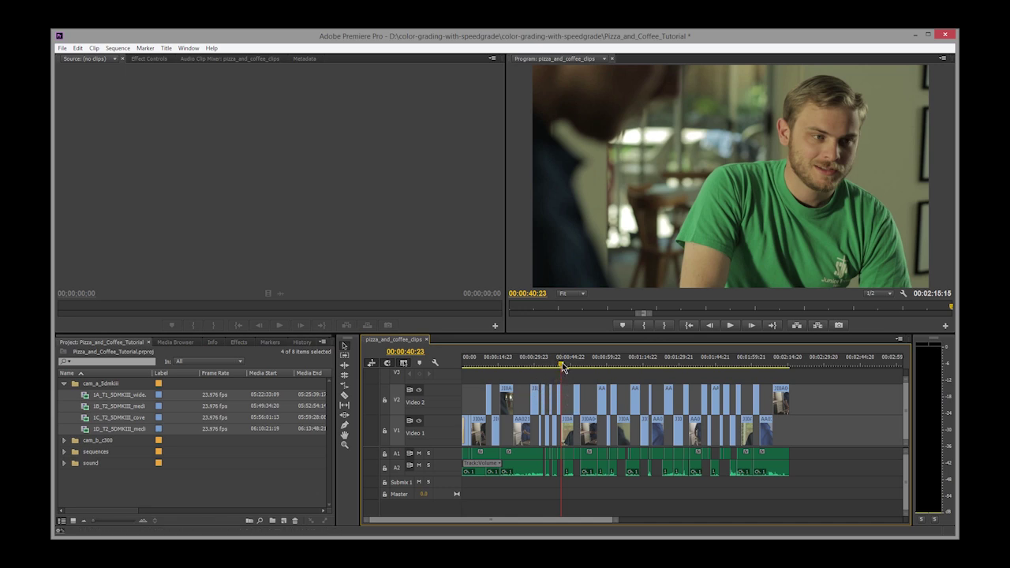
mouse_move(563, 365)
mouse_down()
mouse_move(535, 365)
mouse_move(546, 365)
mouse_up()
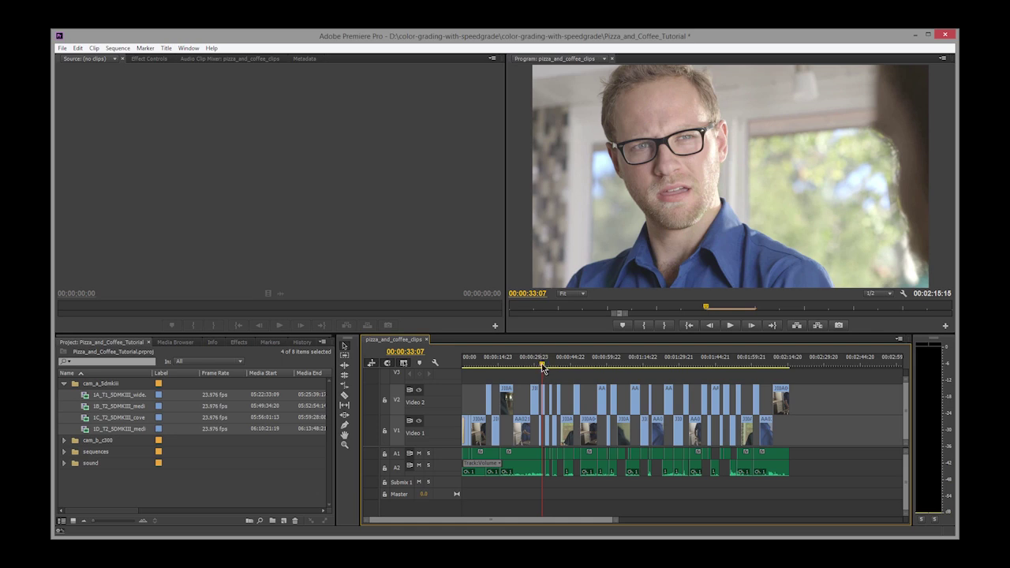
drag(543, 365, 545, 367)
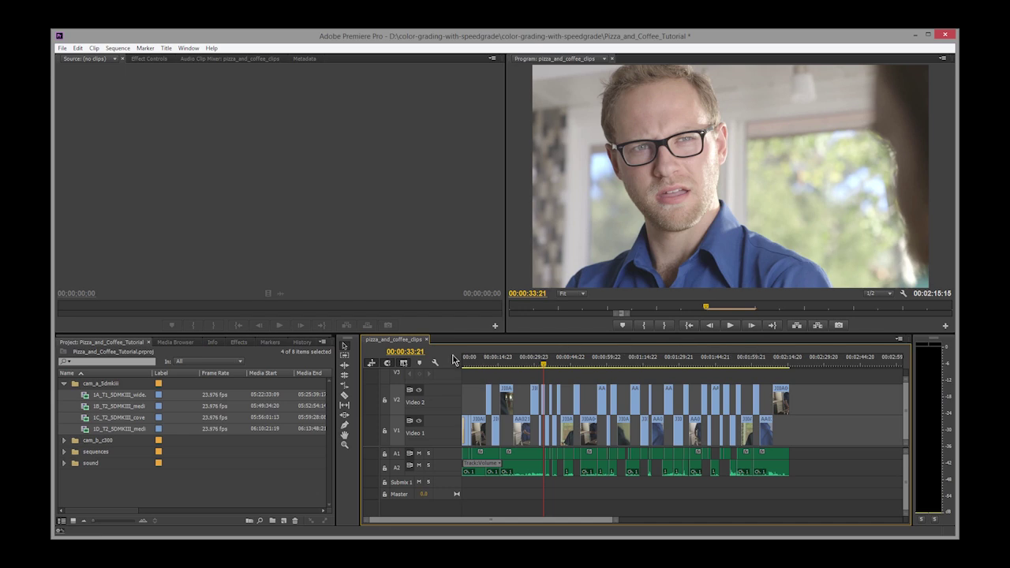
Save the project and send the pizza_and_coffee_clips sequence to SpeedGrade via Direct Link.
click(256, 362)
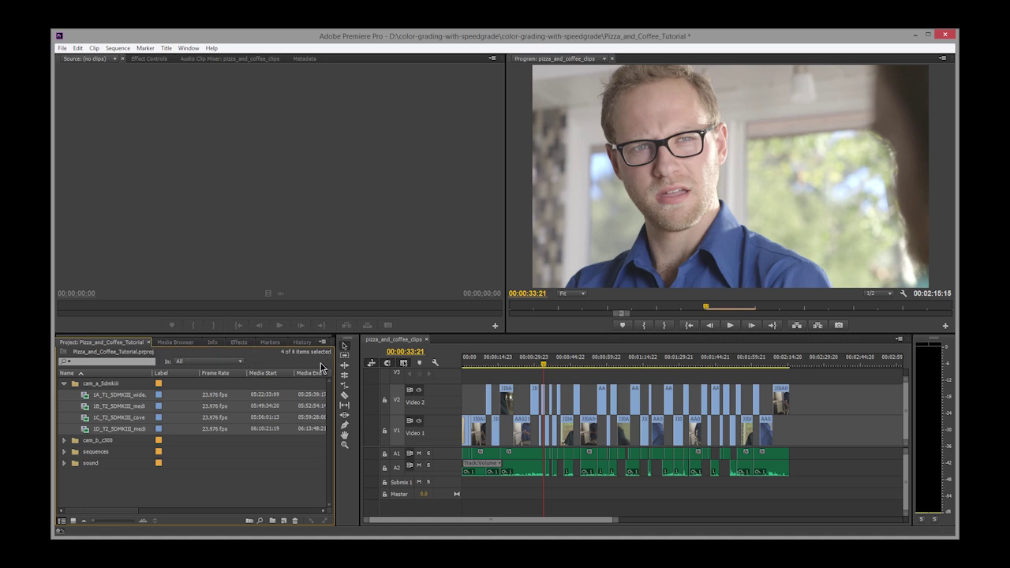
click(438, 361)
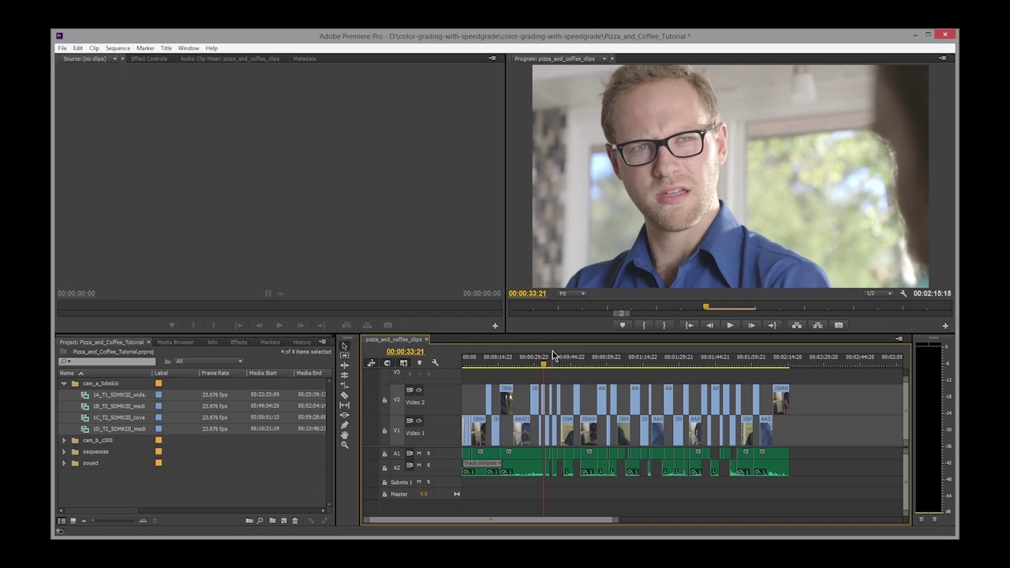
click(62, 47)
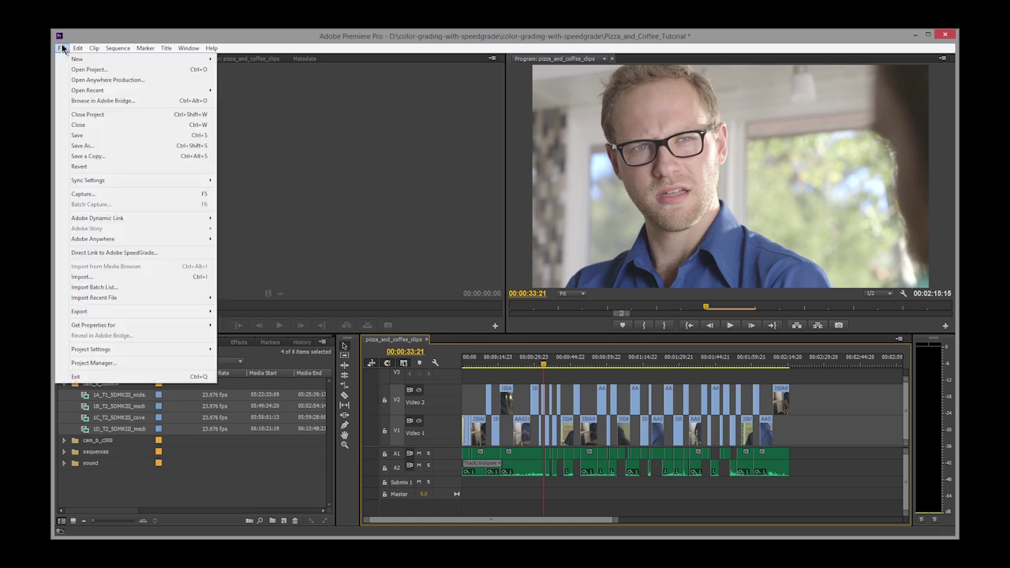
click(166, 253)
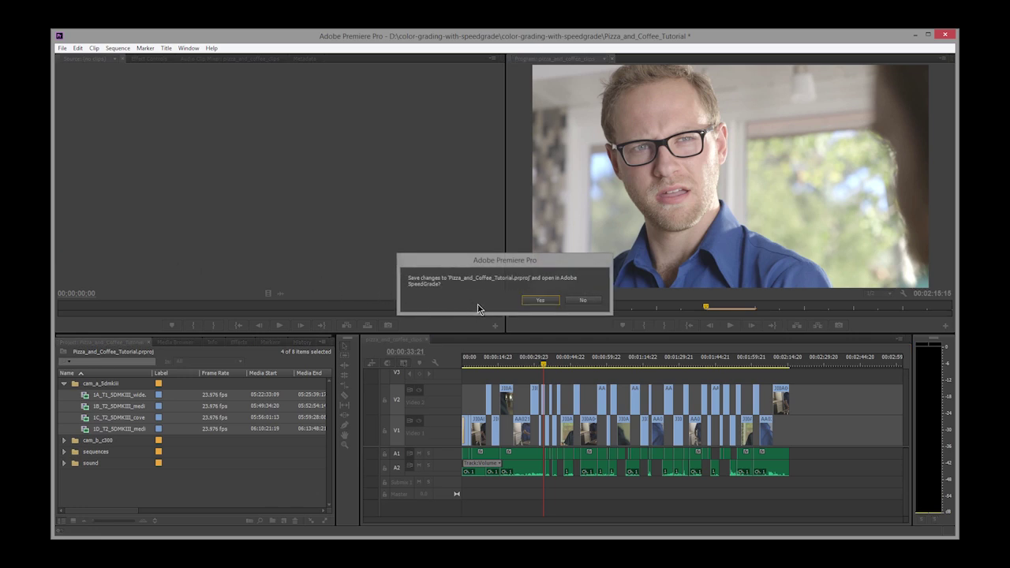
click(541, 301)
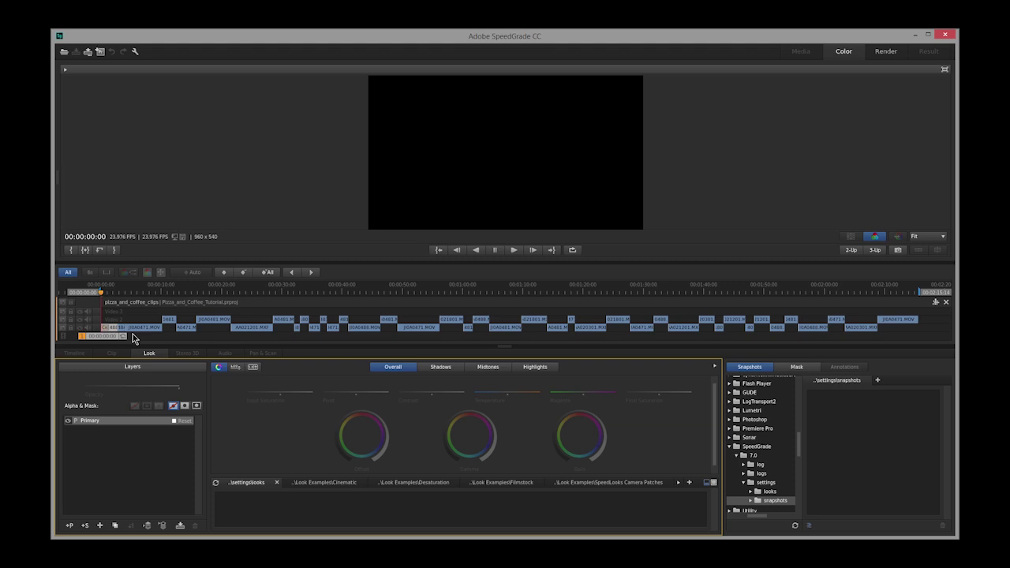
Scrub the SpeedGrade timeline from the kitchen shot to the green-shirt close-up.
drag(101, 292, 159, 295)
drag(175, 340, 285, 344)
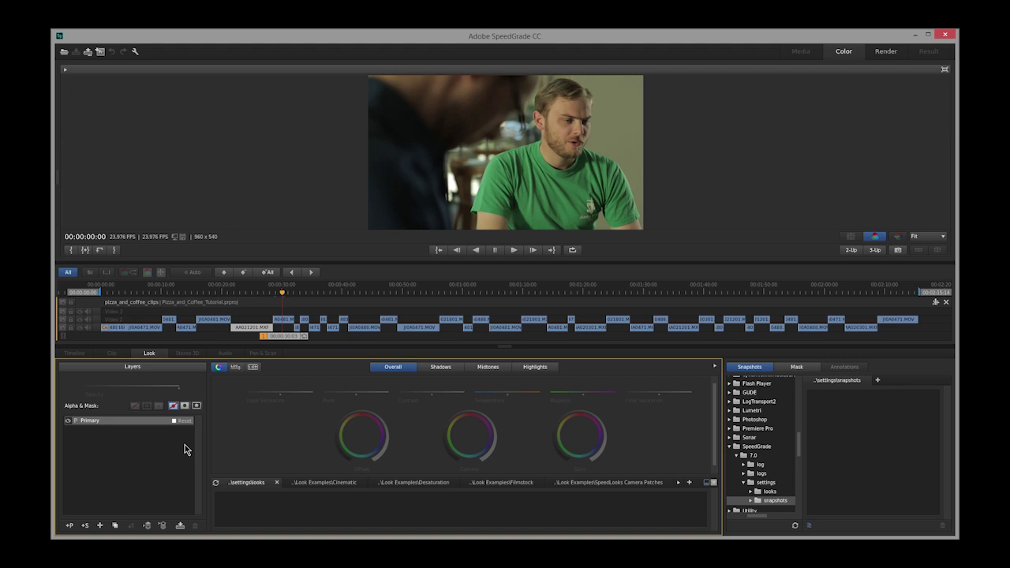
Show the analysis scopes for the green-shirt close-up with the S shortcut.
key(s)
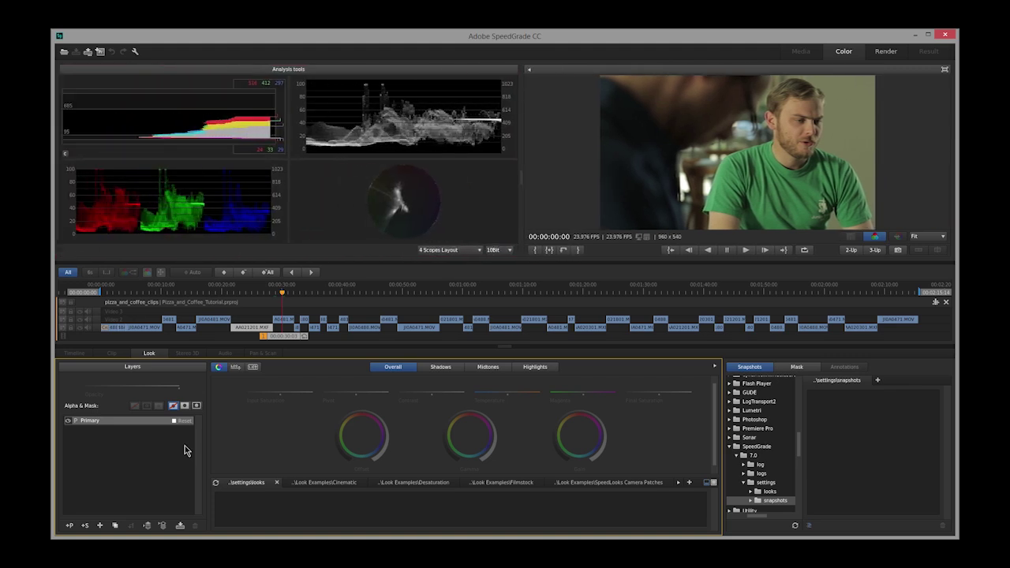